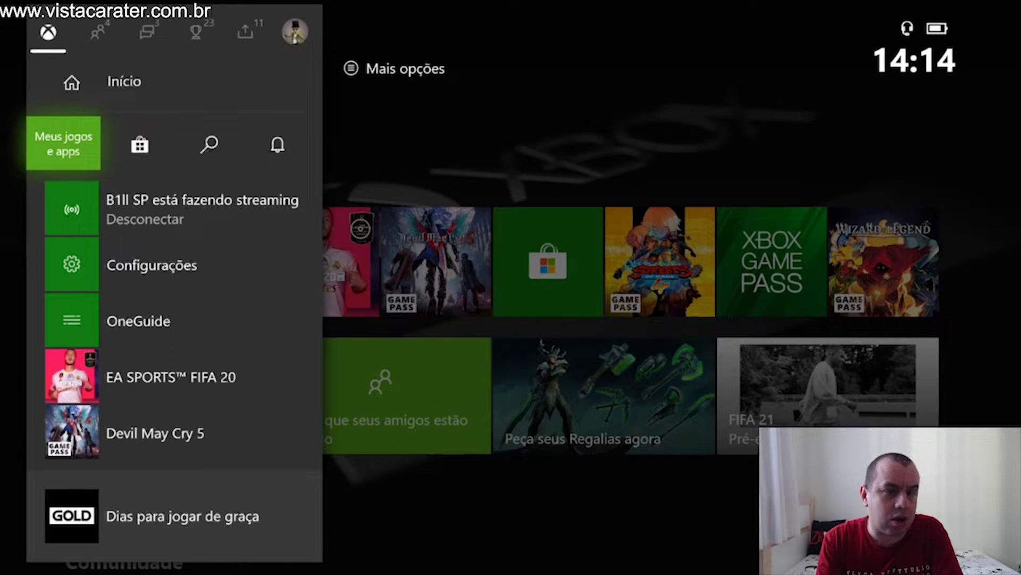
- Open the Xbox console's network settings (Configurações de rede)
{"action": "key", "text": "Down"}
{"action": "key", "text": "Return"}
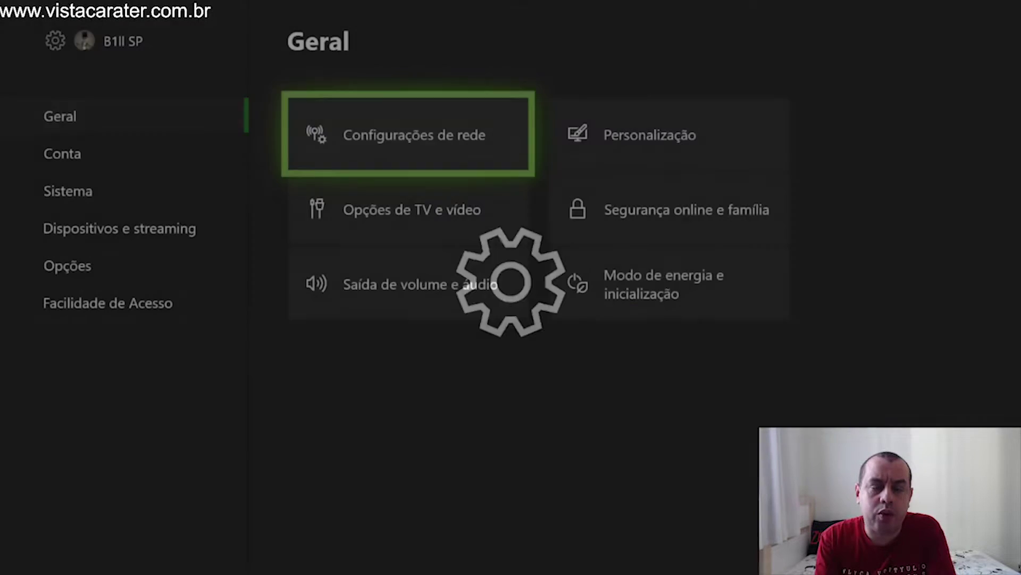
{"action": "key", "text": "Return"}
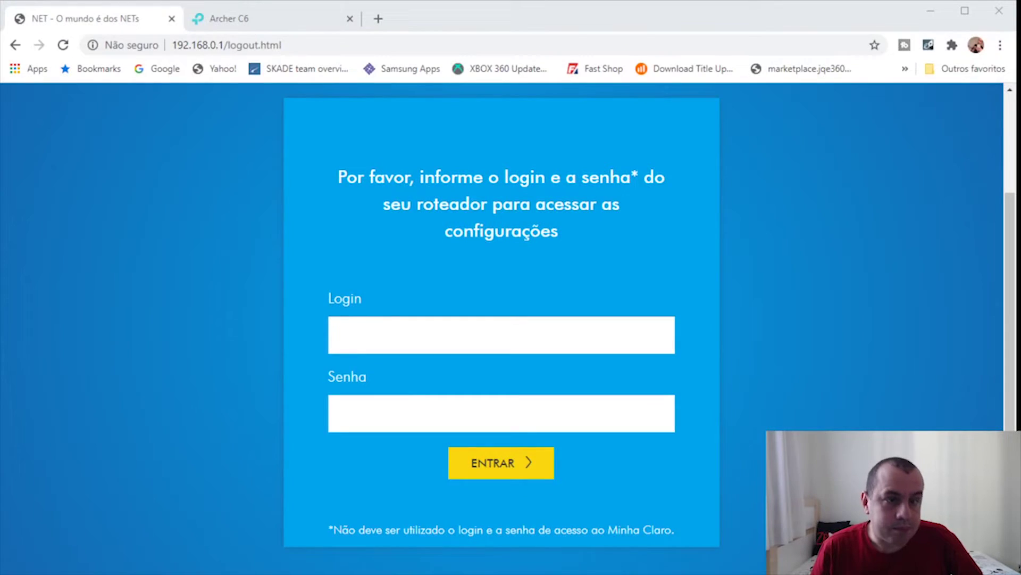
- Switch to the browser and compare the NET modem's login page with the Archer C6 router's virtual servers page
{"action": "left_click", "coordinate": [51, 165]}
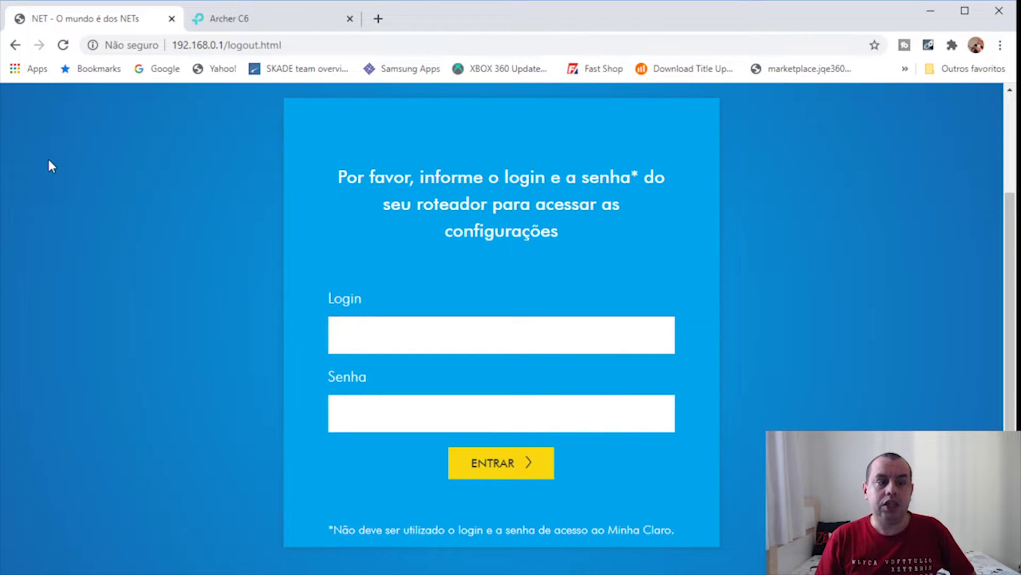
{"action": "scroll", "coordinate": [240, 195], "scroll_direction": "up", "scroll_amount": 3}
{"action": "scroll", "coordinate": [242, 195], "scroll_direction": "down", "scroll_amount": 3}
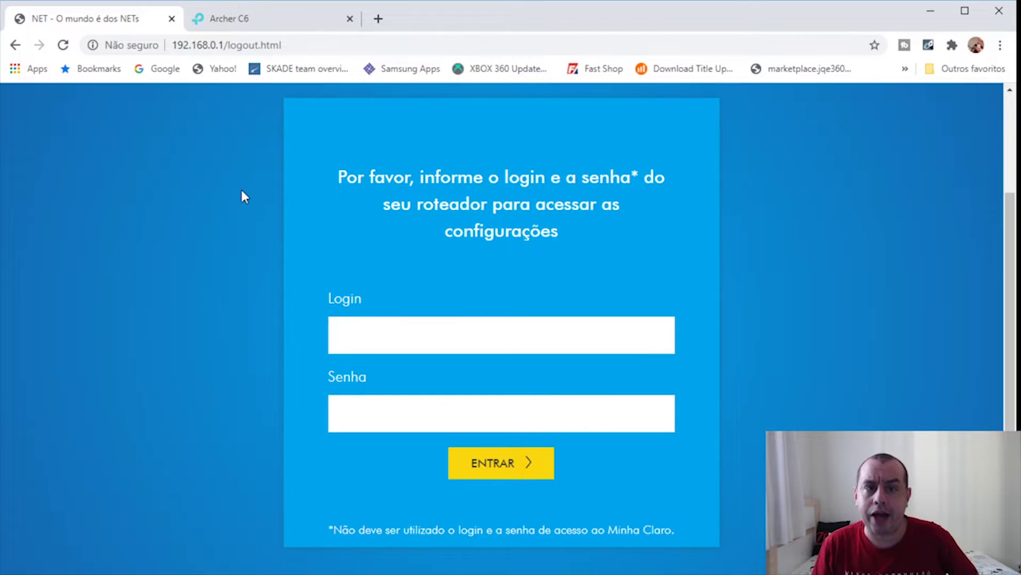
{"action": "left_click", "coordinate": [266, 24]}
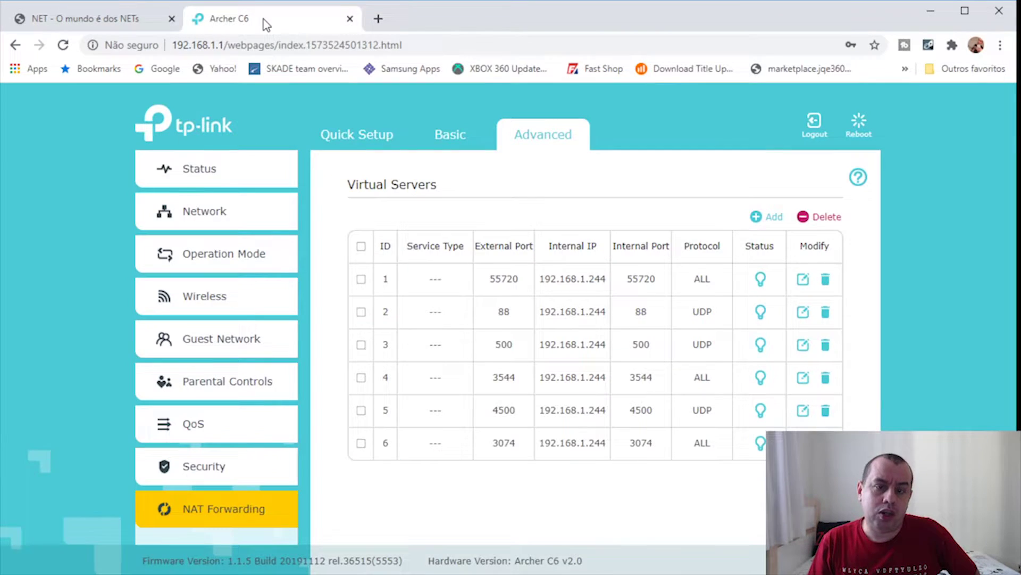
{"action": "left_click", "coordinate": [127, 21]}
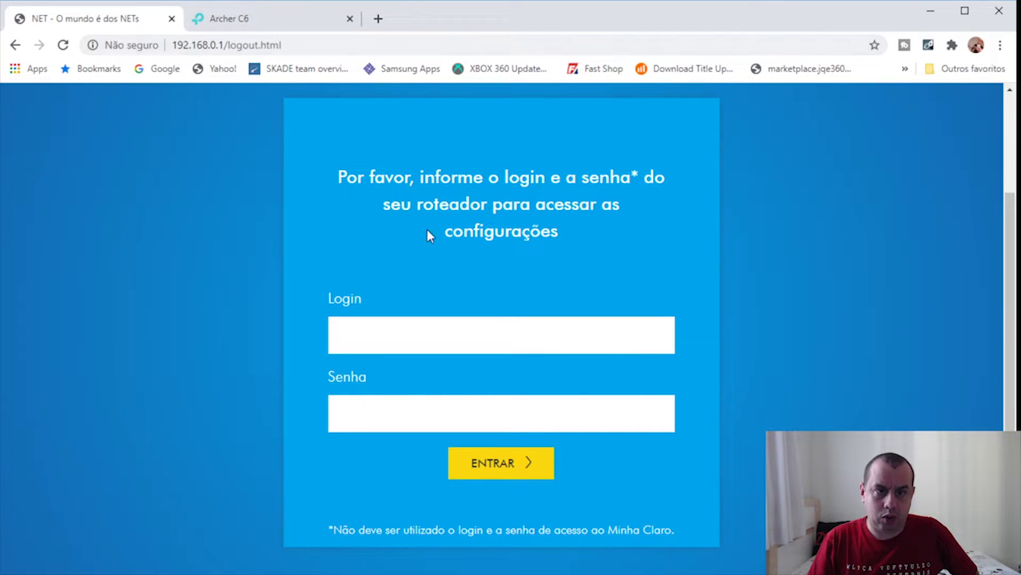
{"action": "left_click", "coordinate": [279, 23]}
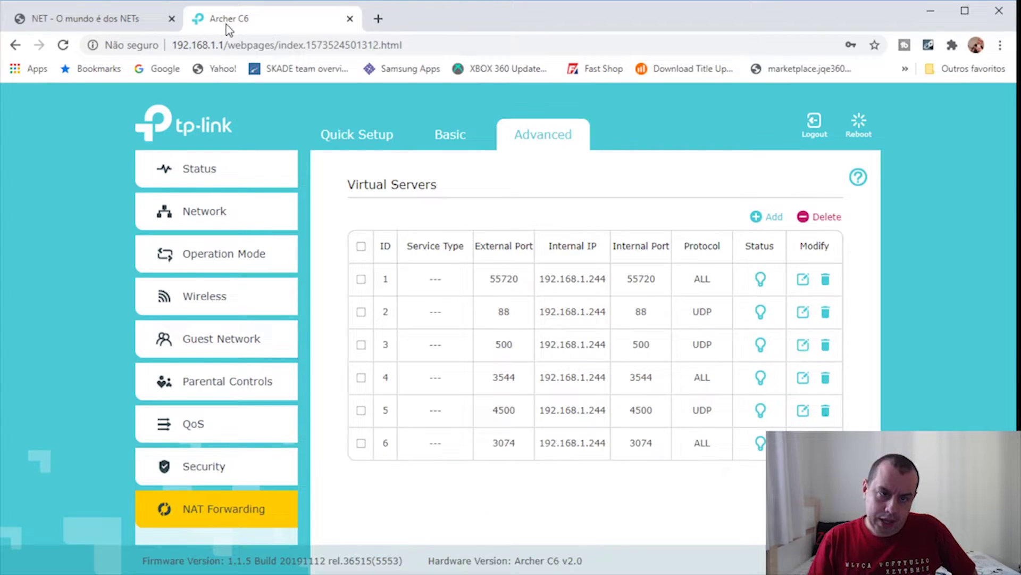
{"action": "left_click", "coordinate": [116, 22]}
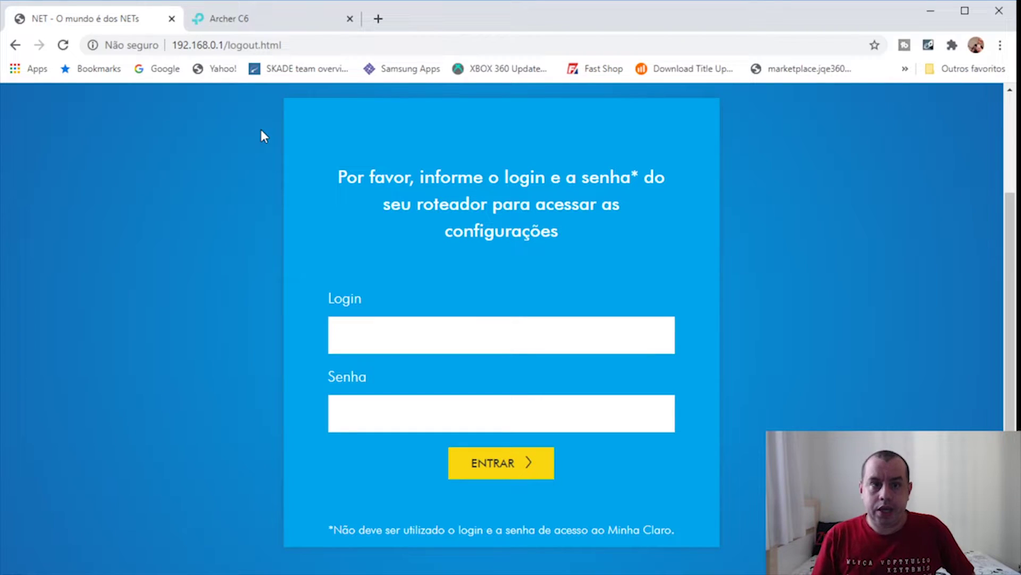
{"action": "left_click", "coordinate": [279, 24]}
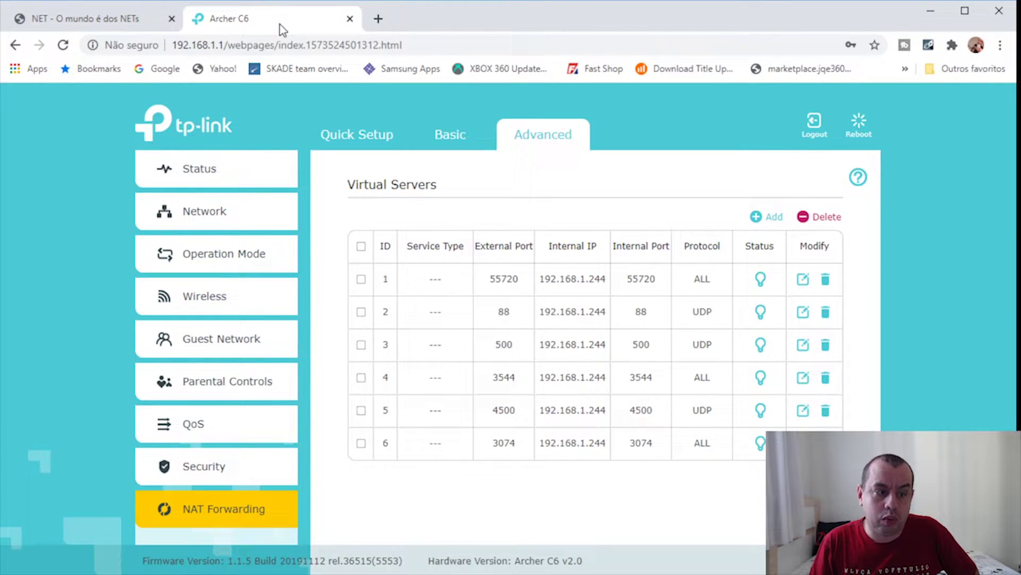
{"action": "left_click", "coordinate": [107, 24]}
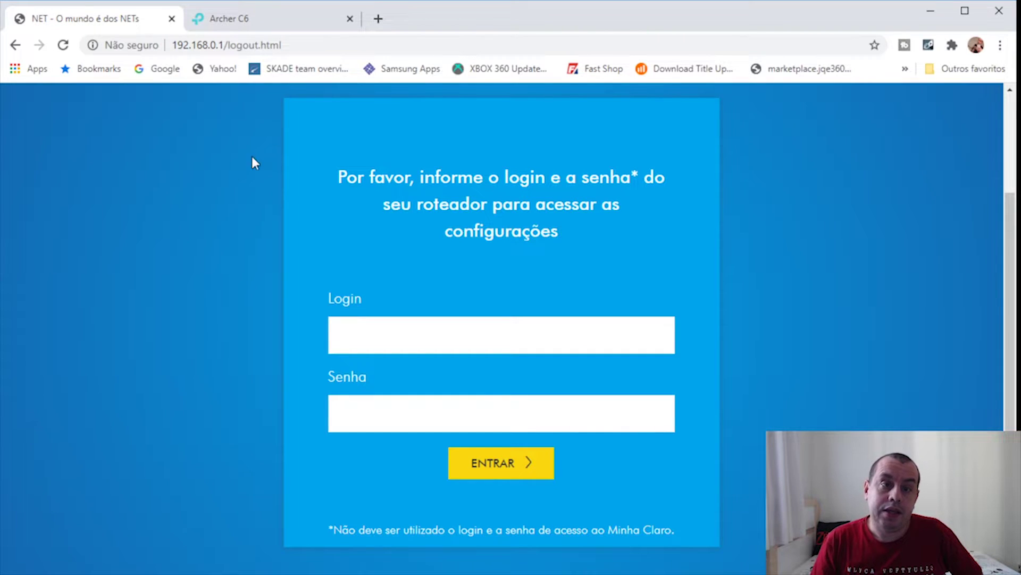
- Open the Archer C6's DHCP server settings and examine the address pool, the address reservations and the DHCP client list
{"action": "left_click", "coordinate": [216, 27]}
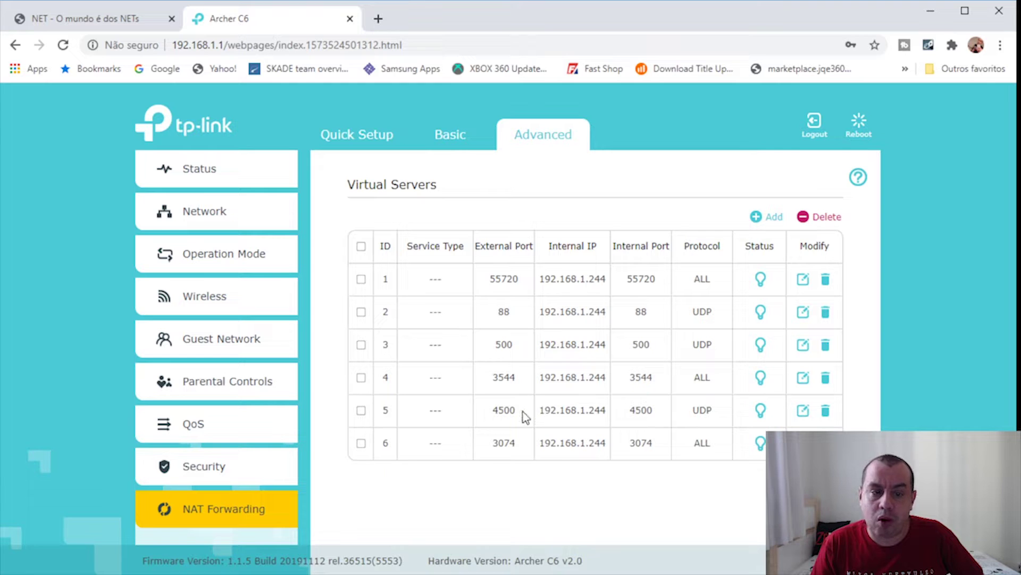
{"action": "left_click", "coordinate": [200, 212]}
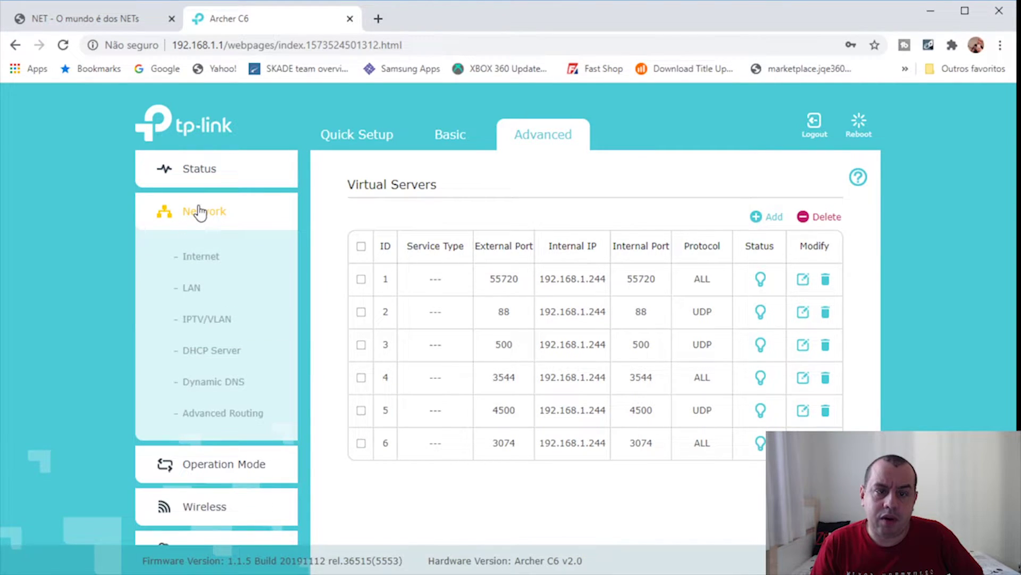
{"action": "left_click", "coordinate": [220, 351]}
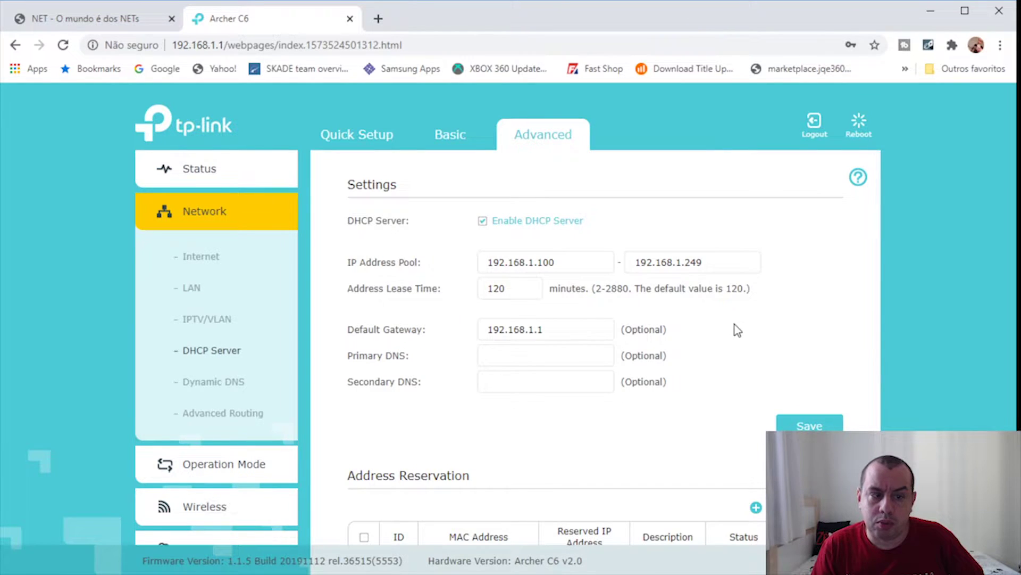
{"action": "scroll", "coordinate": [736, 330], "scroll_direction": "down", "scroll_amount": 7}
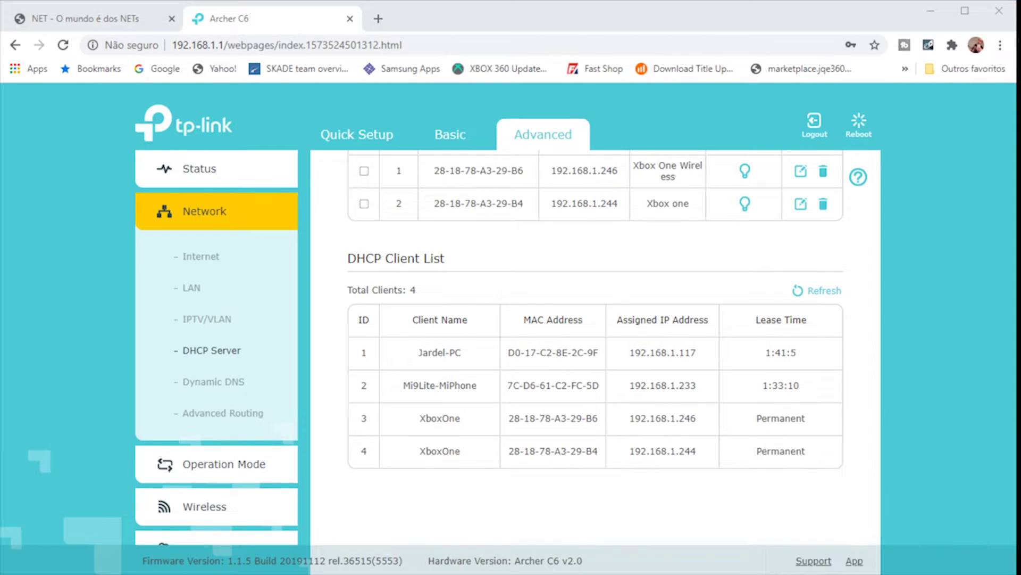
{"action": "scroll", "coordinate": [707, 401], "scroll_direction": "up", "scroll_amount": 3}
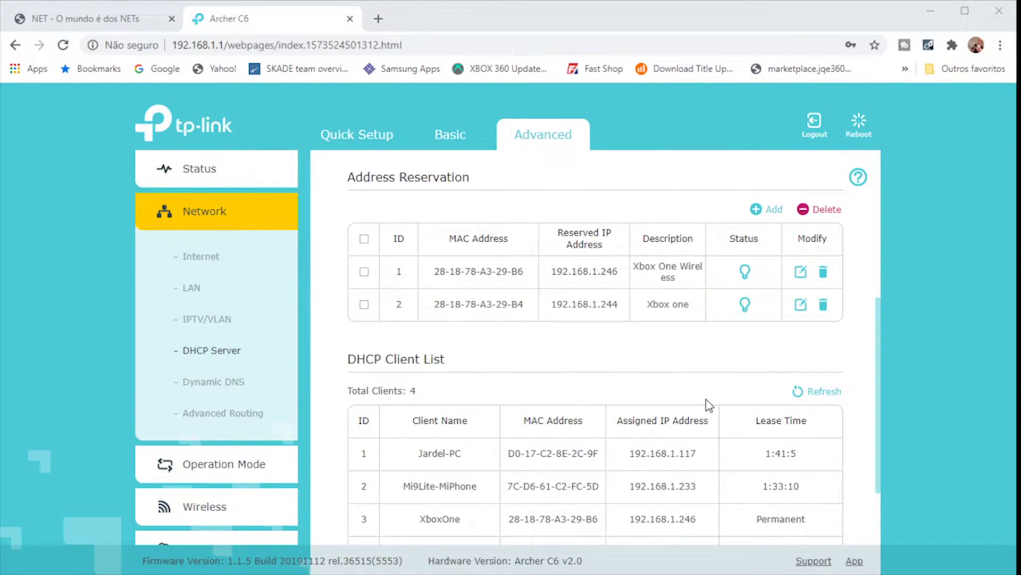
{"action": "scroll", "coordinate": [706, 400], "scroll_direction": "up", "scroll_amount": 4}
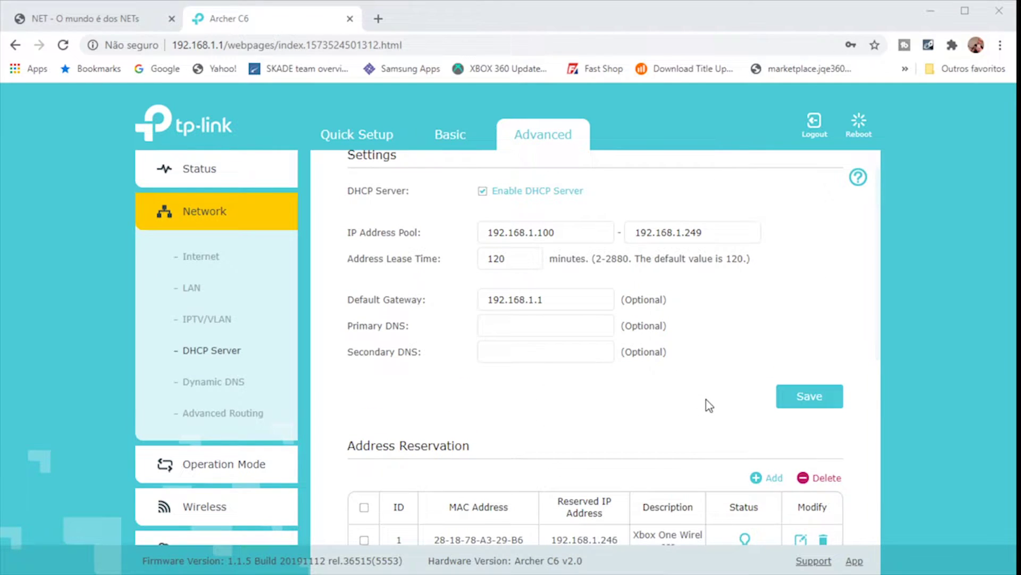
{"action": "scroll", "coordinate": [706, 400], "scroll_direction": "down", "scroll_amount": 3}
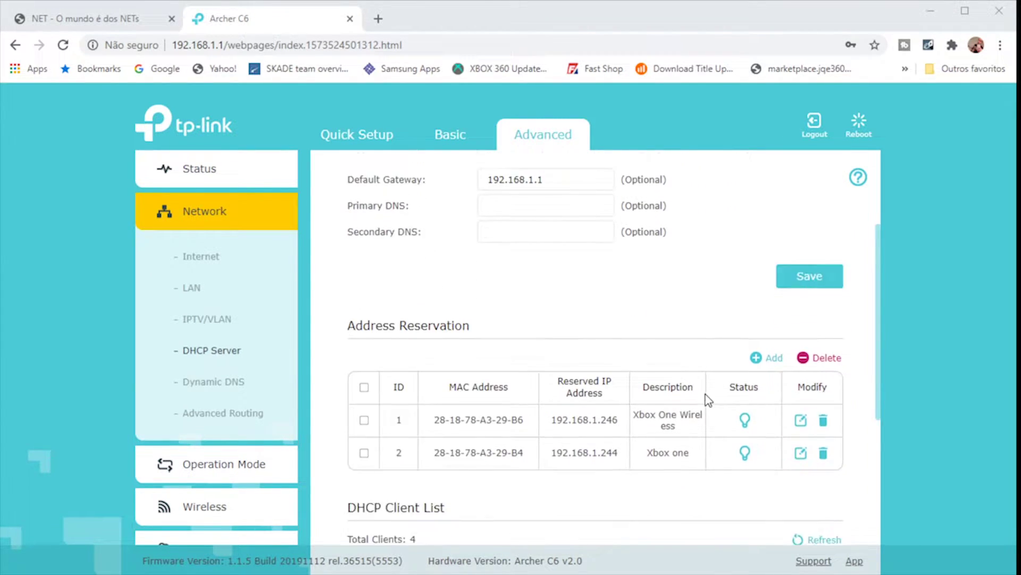
{"action": "scroll", "coordinate": [708, 400], "scroll_direction": "up", "scroll_amount": 2}
{"action": "scroll", "coordinate": [710, 421], "scroll_direction": "down", "scroll_amount": 7}
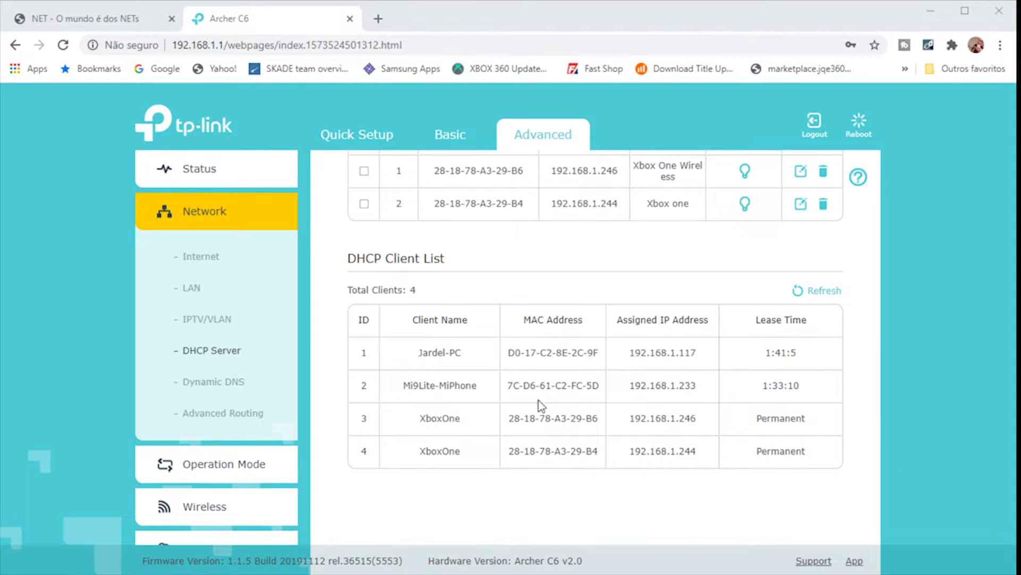
{"action": "scroll", "coordinate": [690, 396], "scroll_direction": "up", "scroll_amount": 2}
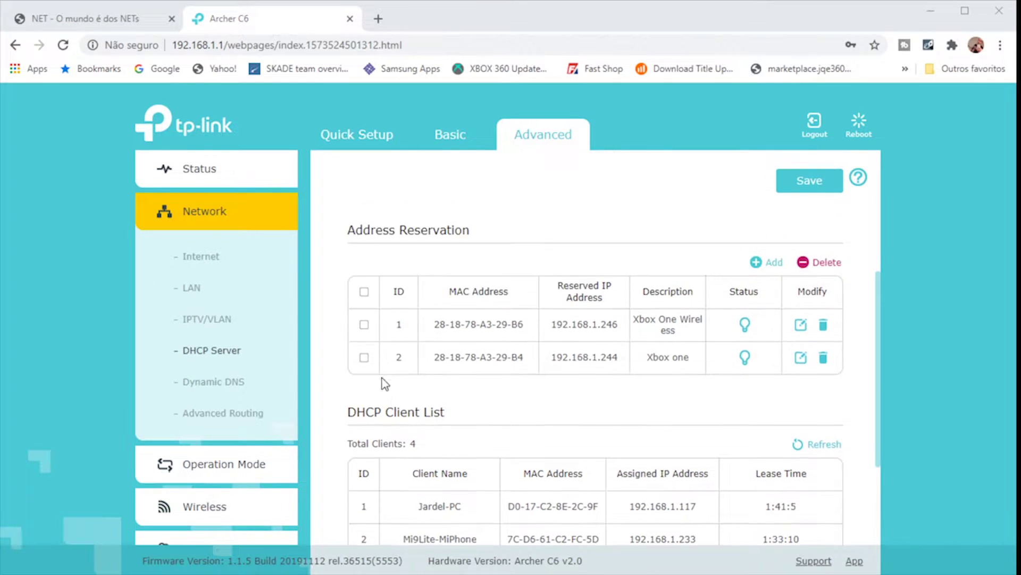
{"action": "scroll", "coordinate": [382, 378], "scroll_direction": "down", "scroll_amount": 1}
- Open the Archer C6's virtual servers list under NAT Forwarding and compare it with the NET modem's page
{"action": "scroll", "coordinate": [257, 426], "scroll_direction": "down", "scroll_amount": 2}
{"action": "scroll", "coordinate": [257, 425], "scroll_direction": "down", "scroll_amount": 3}
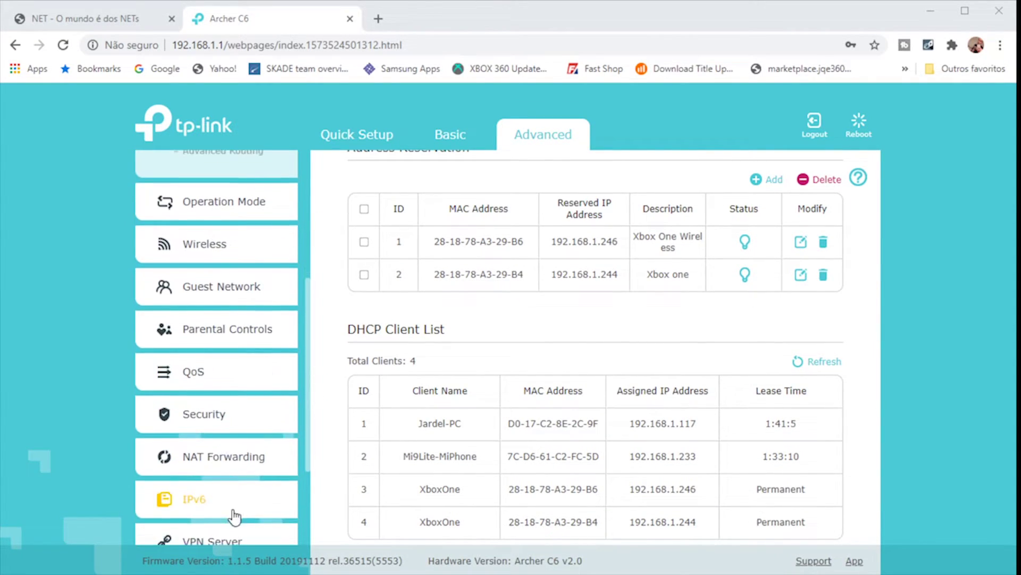
{"action": "left_click", "coordinate": [223, 459]}
{"action": "scroll", "coordinate": [298, 479], "scroll_direction": "down", "scroll_amount": 1}
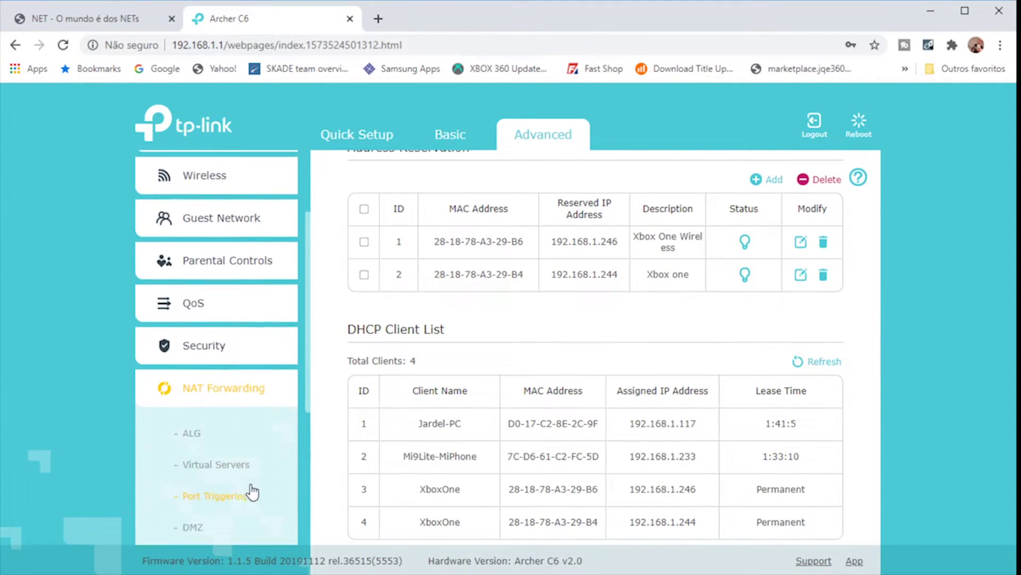
{"action": "left_click", "coordinate": [228, 467]}
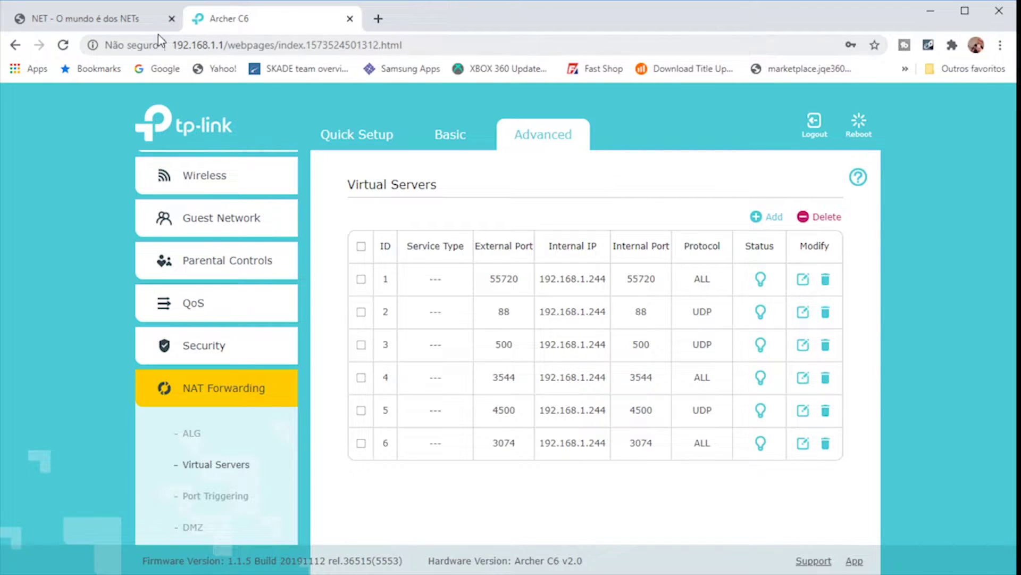
{"action": "left_click", "coordinate": [127, 20]}
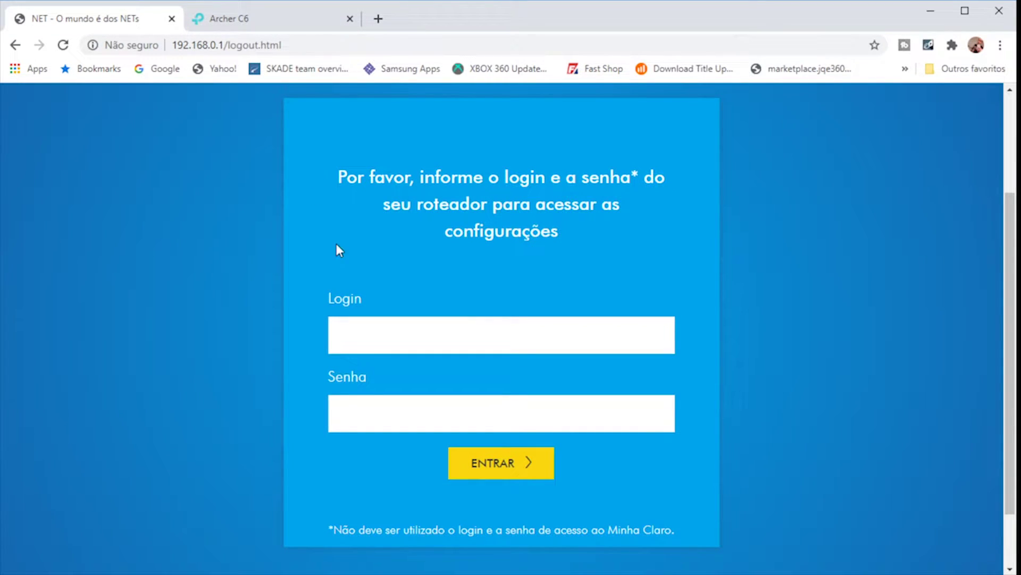
{"action": "left_click", "coordinate": [250, 21]}
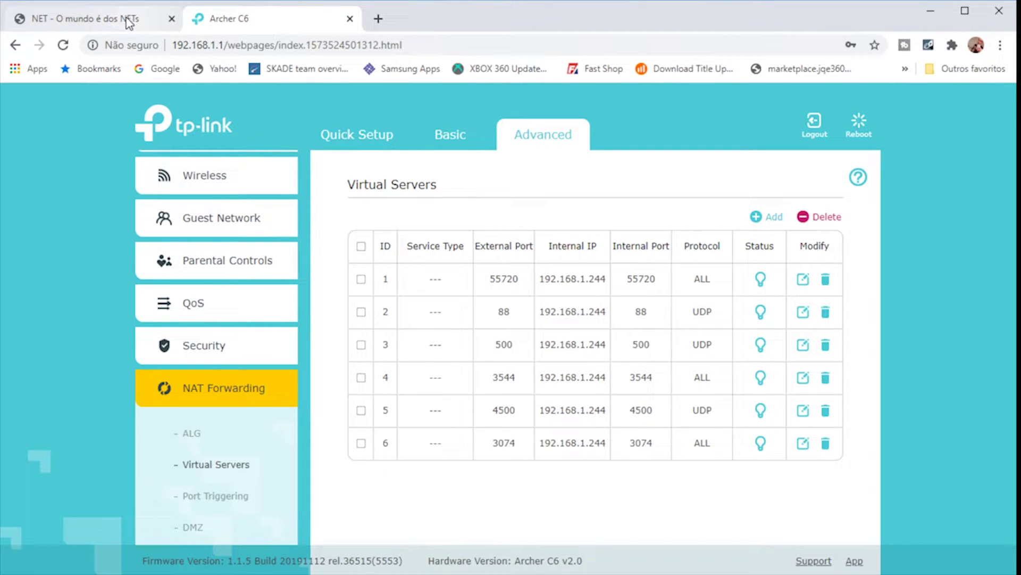
- Log in to the NET modem at 192.168.0.1 with the router's login name and password
{"action": "left_click", "coordinate": [97, 19]}
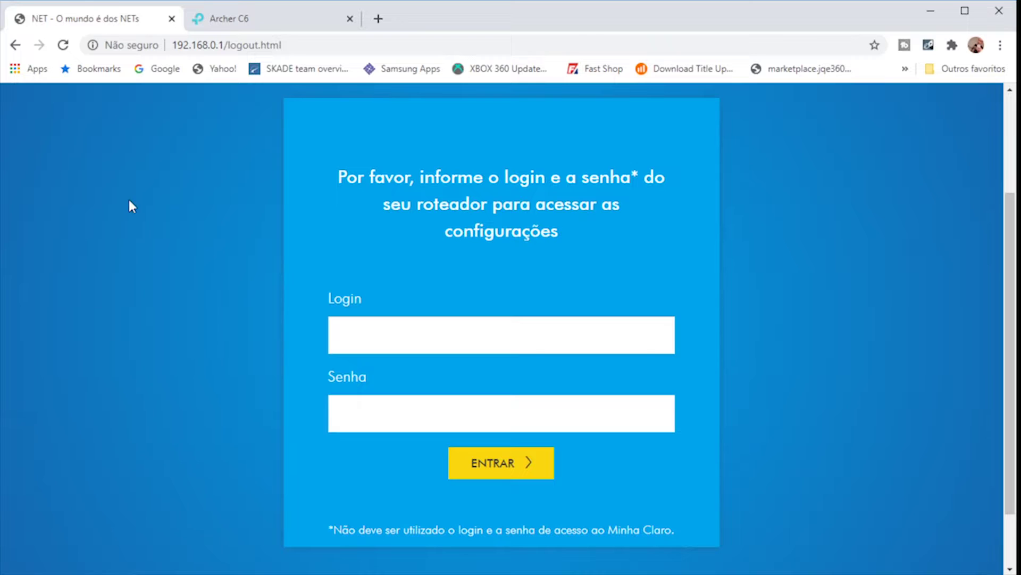
{"action": "left_click", "coordinate": [456, 331]}
{"action": "left_click", "coordinate": [374, 378]}
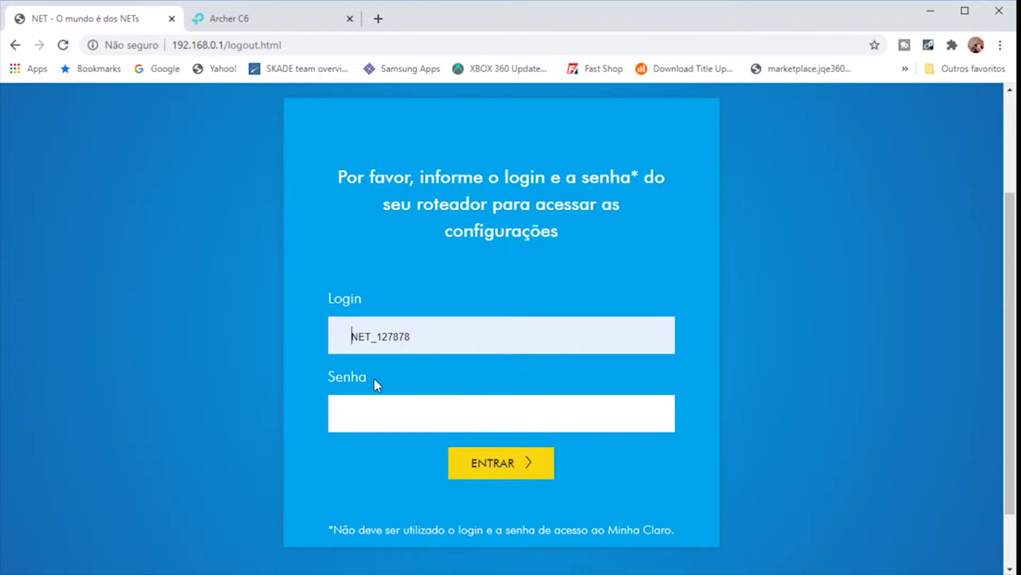
{"action": "left_click", "coordinate": [441, 415]}
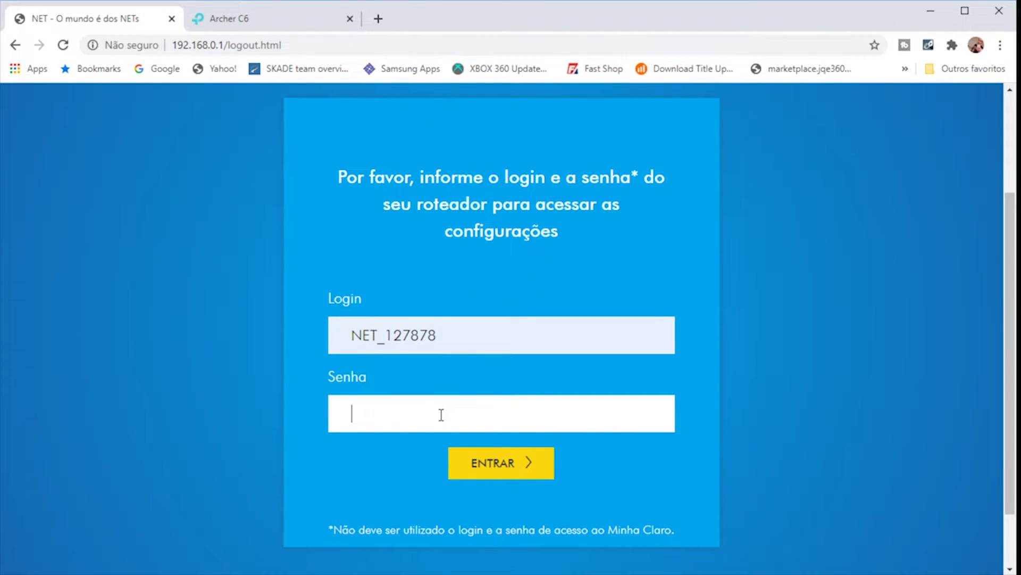
{"action": "key", "text": "ctrl+v"}
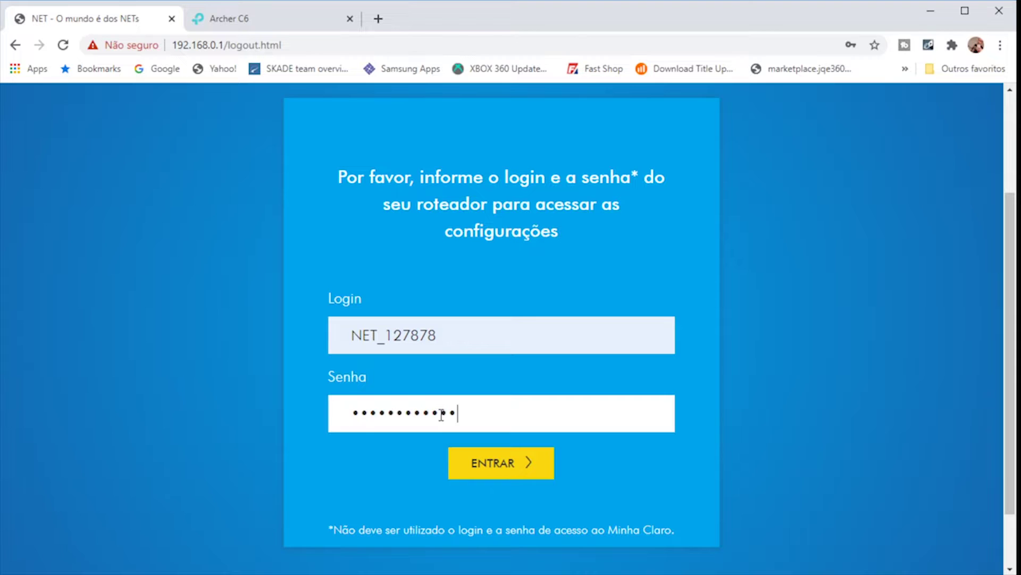
{"action": "left_click", "coordinate": [509, 475]}
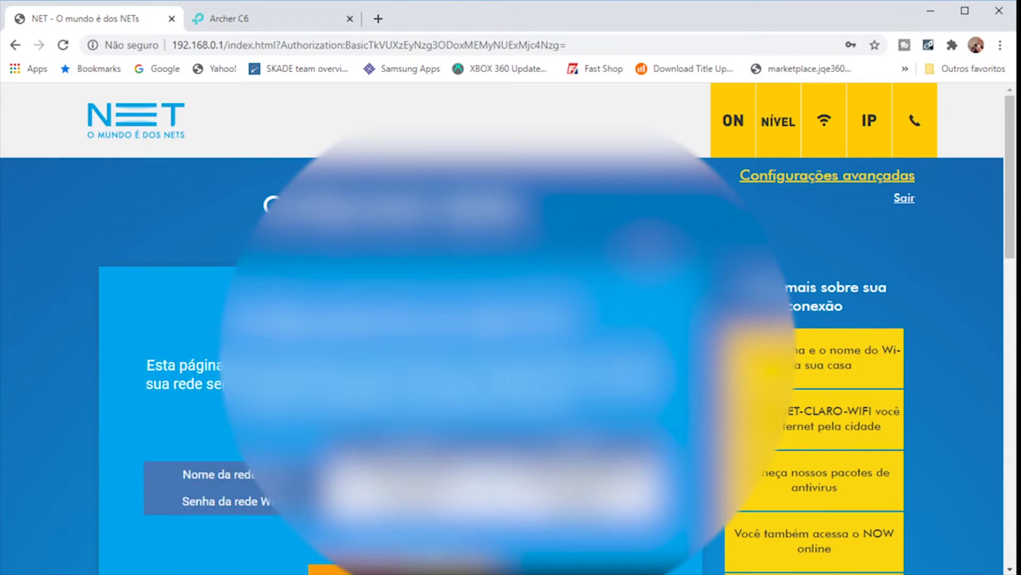
- Open the NET modem's advanced configuration from the Wi-Fi settings page and go to the DMZ host page under Avançado
{"action": "scroll", "coordinate": [508, 328], "scroll_direction": "down", "scroll_amount": 5}
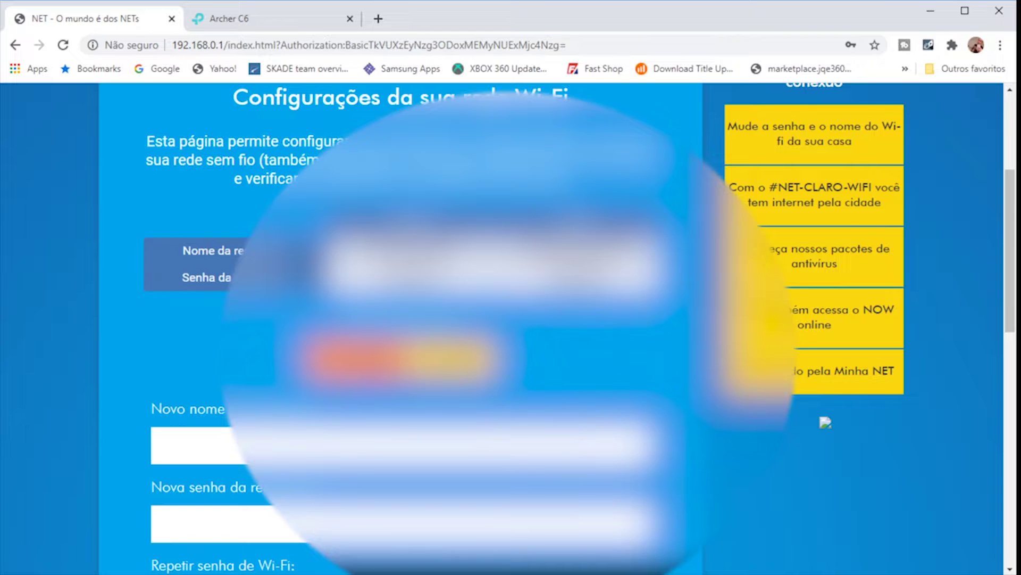
{"action": "scroll", "coordinate": [507, 328], "scroll_direction": "up", "scroll_amount": 5}
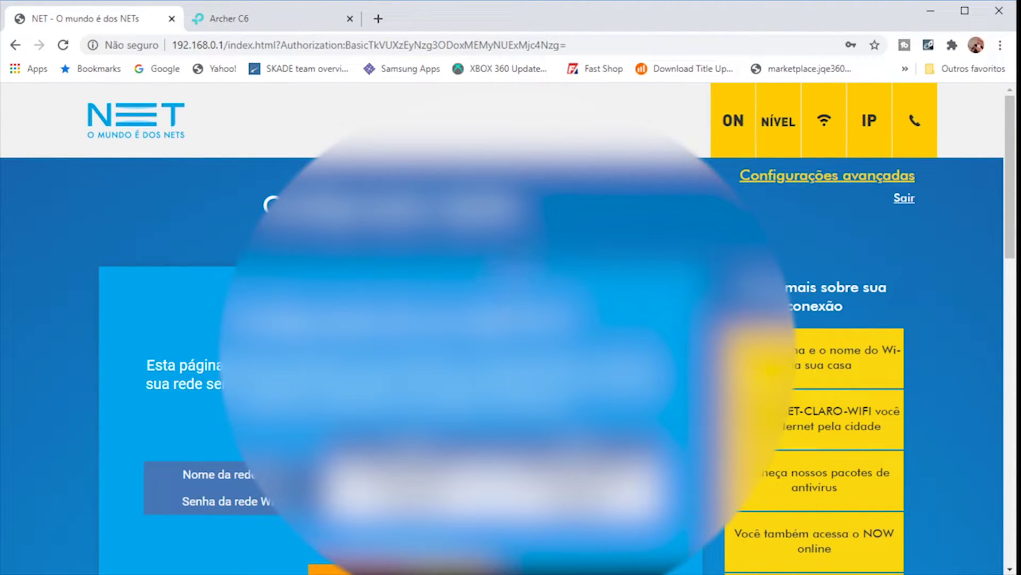
{"action": "scroll", "coordinate": [508, 328], "scroll_direction": "down", "scroll_amount": 10}
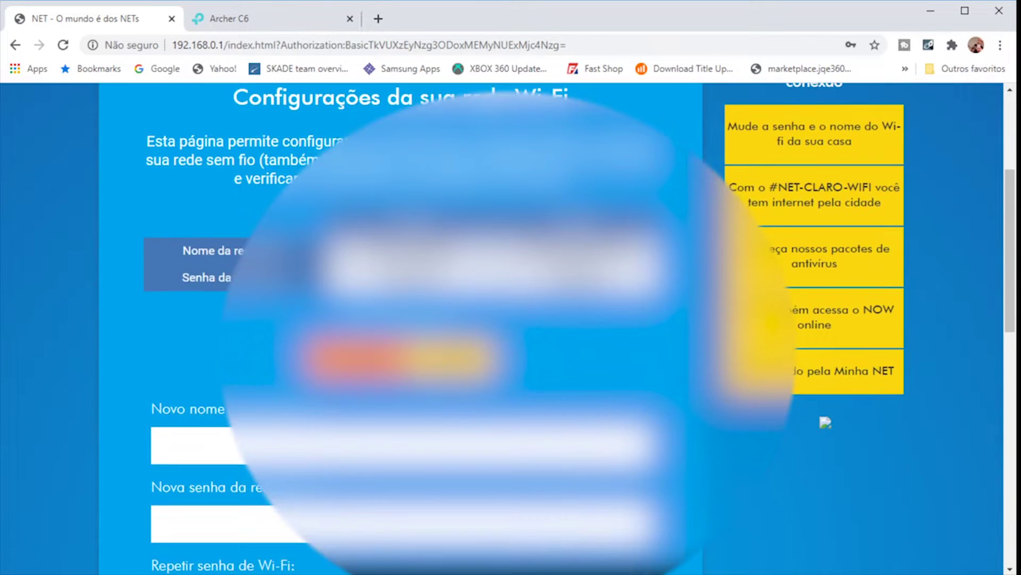
{"action": "scroll", "coordinate": [507, 327], "scroll_direction": "up", "scroll_amount": 10}
{"action": "scroll", "coordinate": [508, 327], "scroll_direction": "up", "scroll_amount": 1}
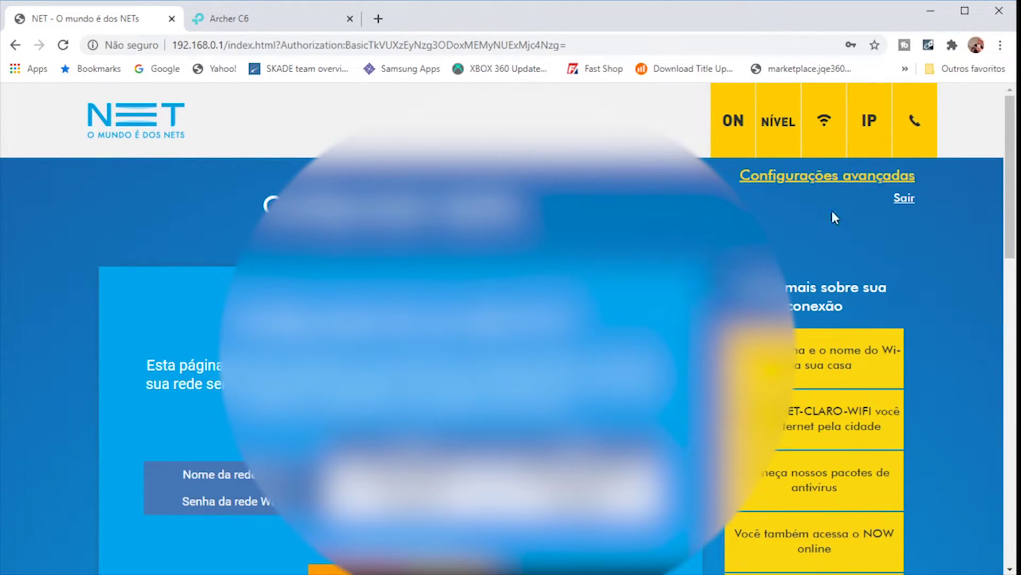
{"action": "left_click", "coordinate": [834, 178]}
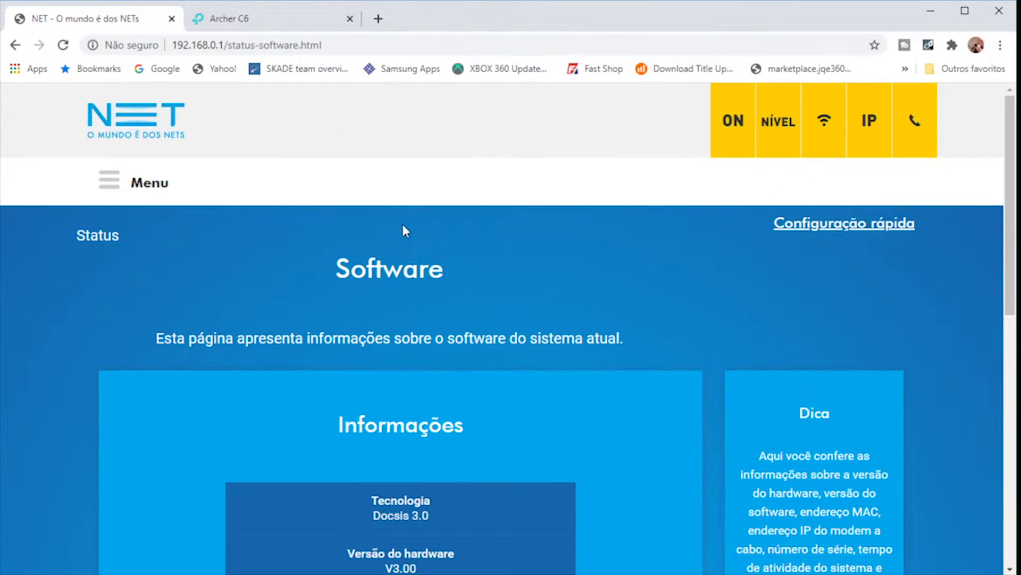
{"action": "scroll", "coordinate": [402, 228], "scroll_direction": "down", "scroll_amount": 1}
{"action": "left_click", "coordinate": [108, 108]}
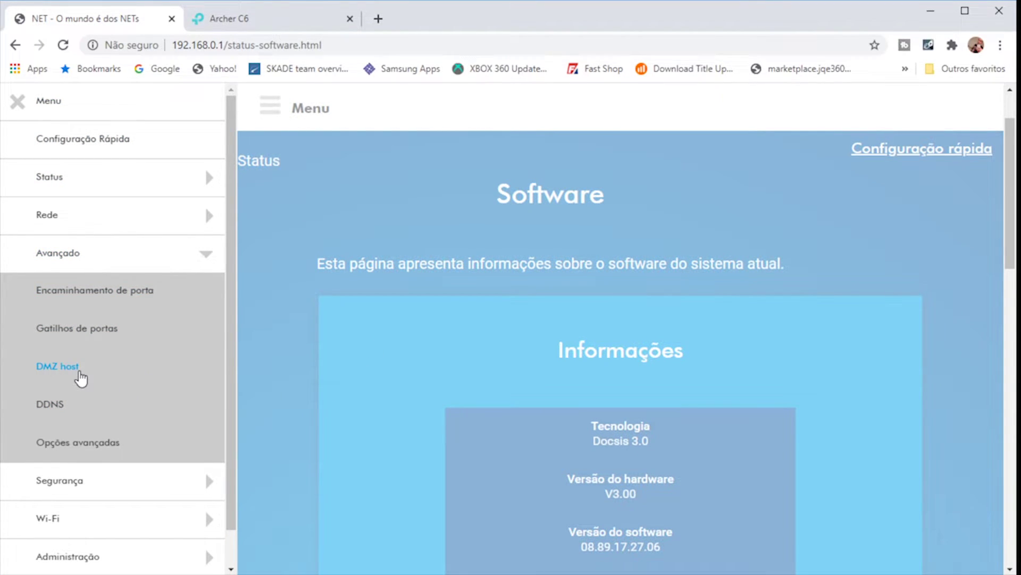
{"action": "left_click", "coordinate": [79, 373]}
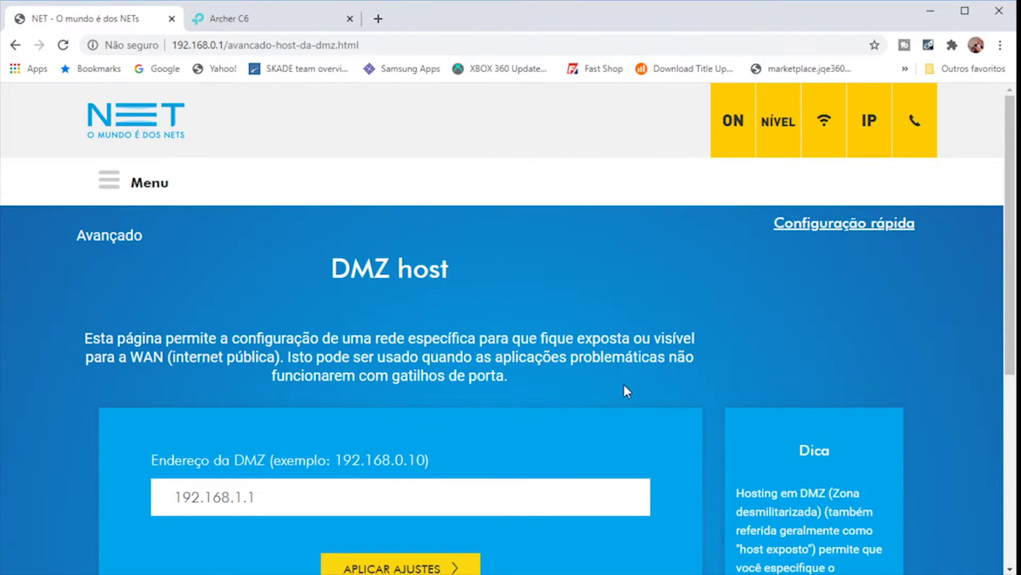
- Examine the NET modem's DMZ address setting and compare it with the Archer C6's own page address
{"action": "scroll", "coordinate": [612, 457], "scroll_direction": "down", "scroll_amount": 4}
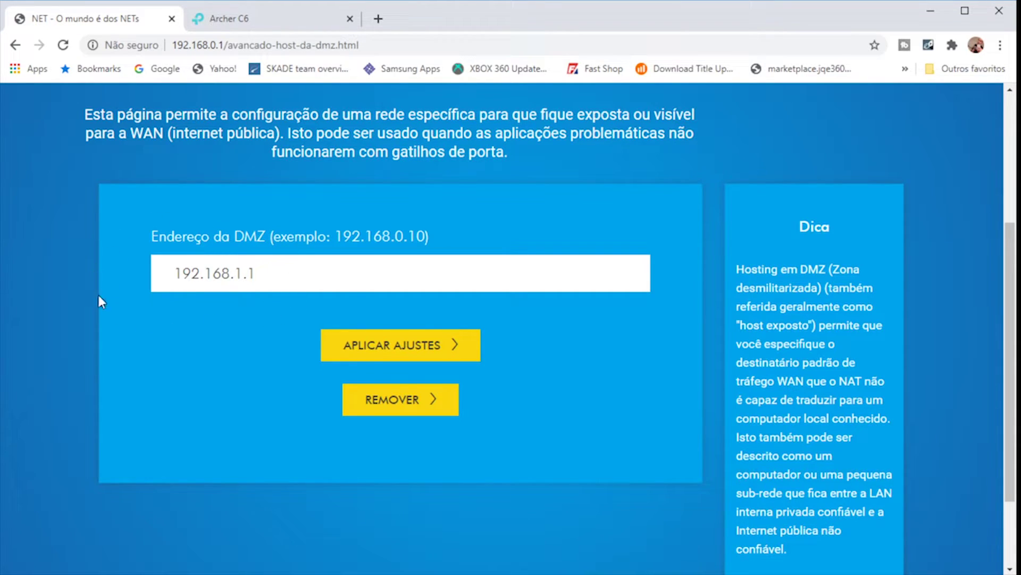
{"action": "scroll", "coordinate": [517, 260], "scroll_direction": "up", "scroll_amount": 2}
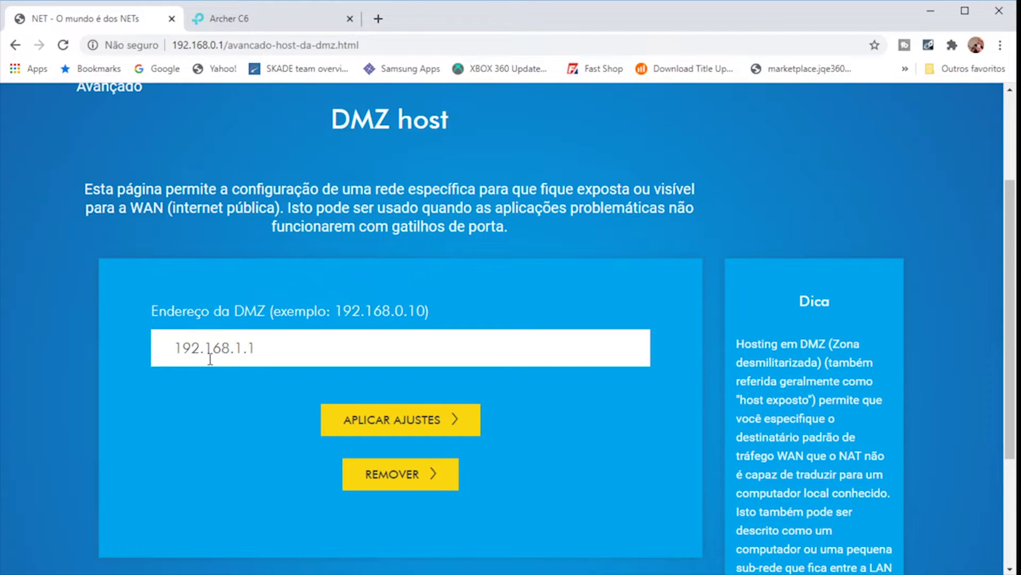
{"action": "scroll", "coordinate": [256, 266], "scroll_direction": "up", "scroll_amount": 2}
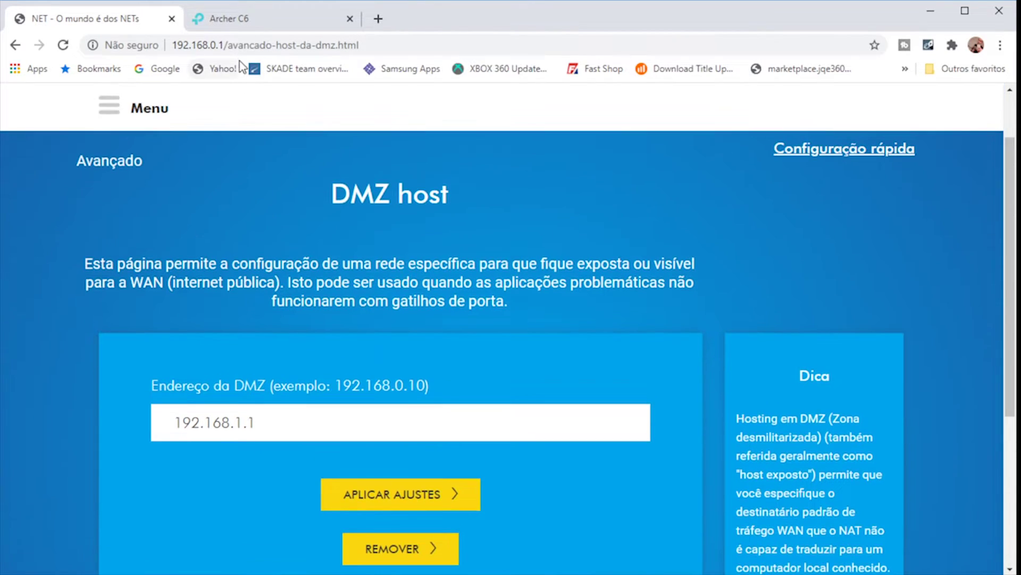
{"action": "left_click", "coordinate": [252, 20]}
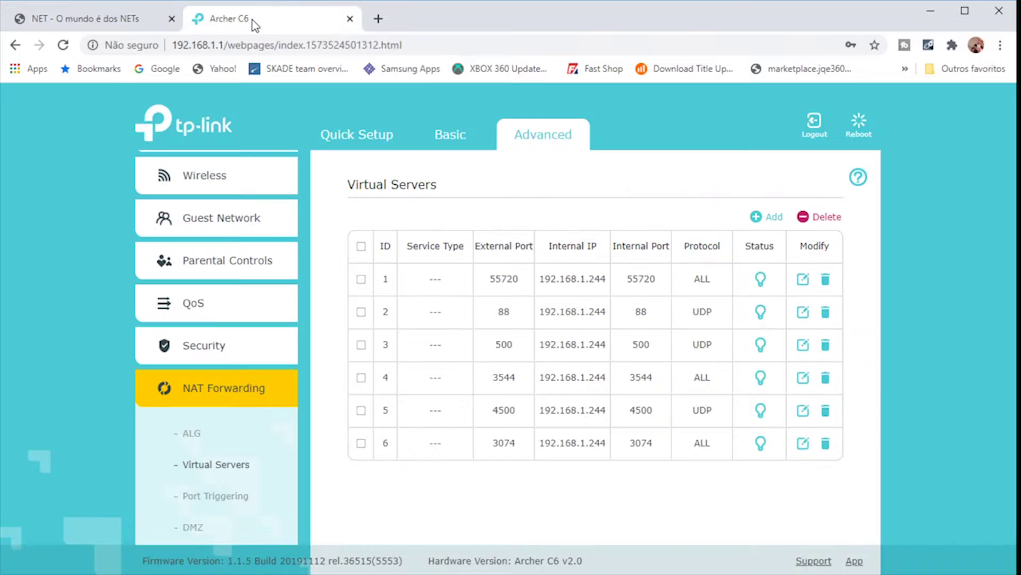
{"action": "left_click", "coordinate": [148, 16]}
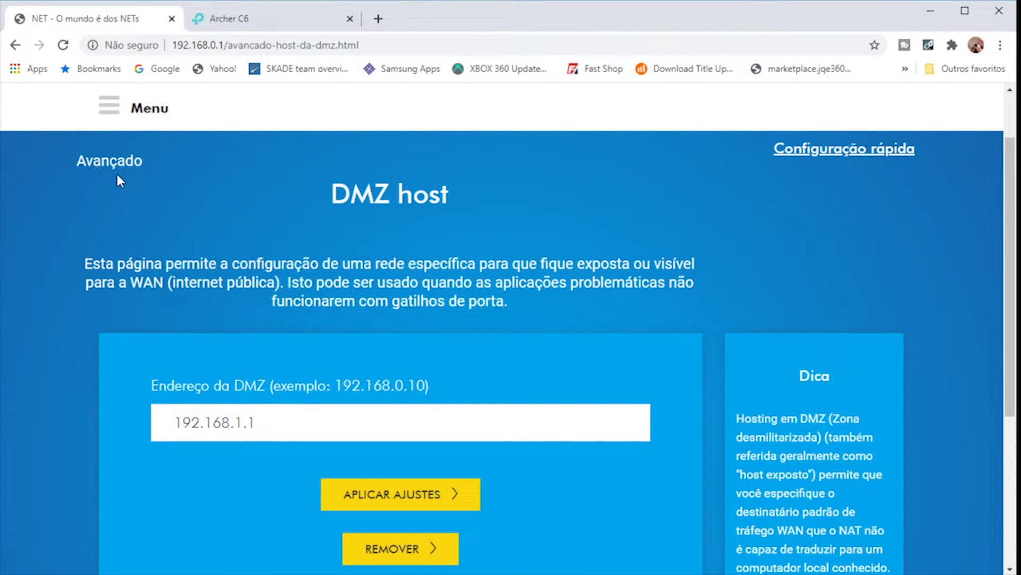
- Reopen the modem's DMZ host page under Avançado, review its DMZ address, and return to the Archer C6's virtual servers list
{"action": "left_click", "coordinate": [107, 108]}
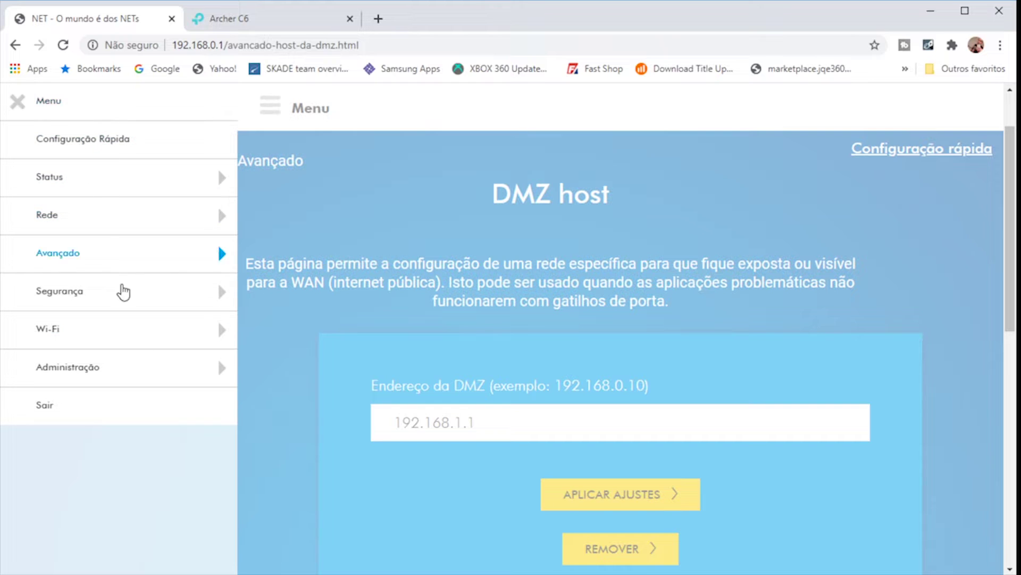
{"action": "left_click", "coordinate": [163, 265]}
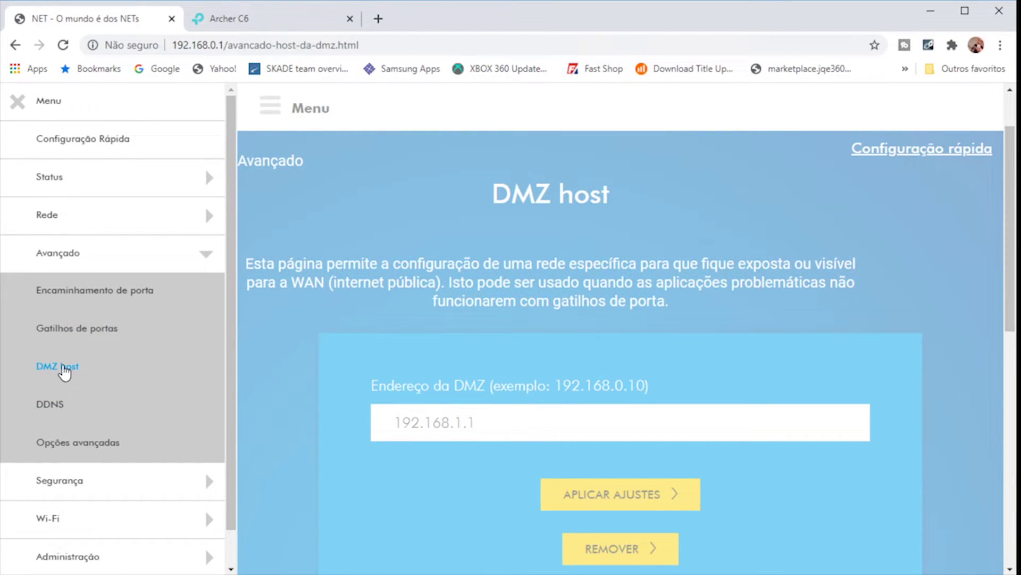
{"action": "left_click", "coordinate": [64, 367]}
{"action": "scroll", "coordinate": [569, 483], "scroll_direction": "down", "scroll_amount": 5}
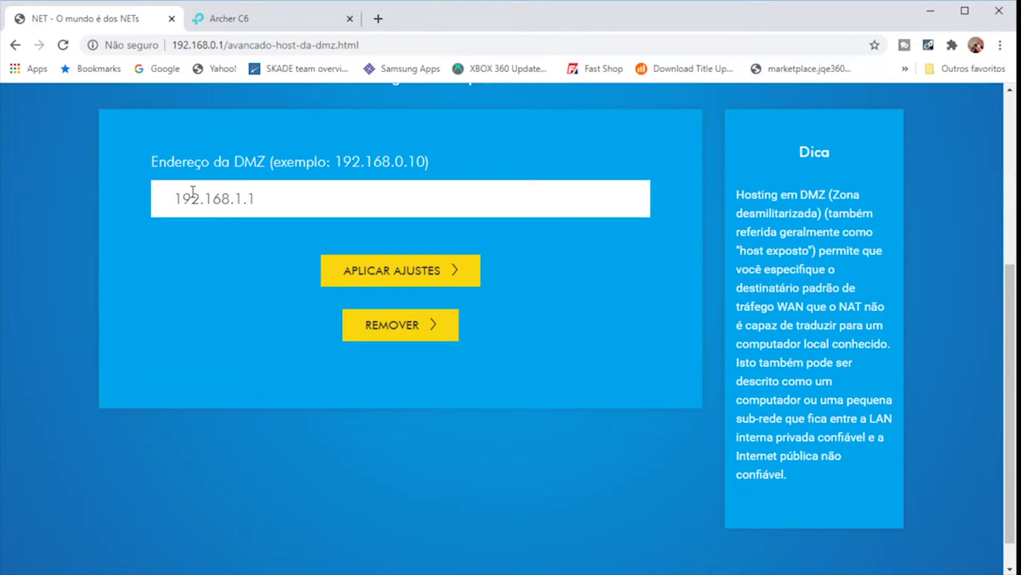
{"action": "scroll", "coordinate": [304, 257], "scroll_direction": "up", "scroll_amount": 4}
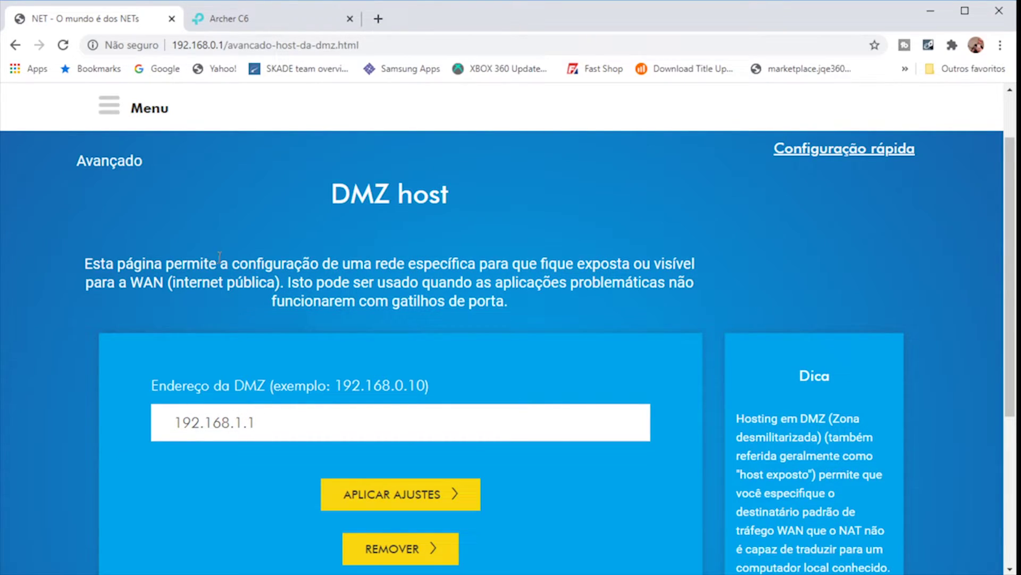
{"action": "left_click", "coordinate": [271, 23]}
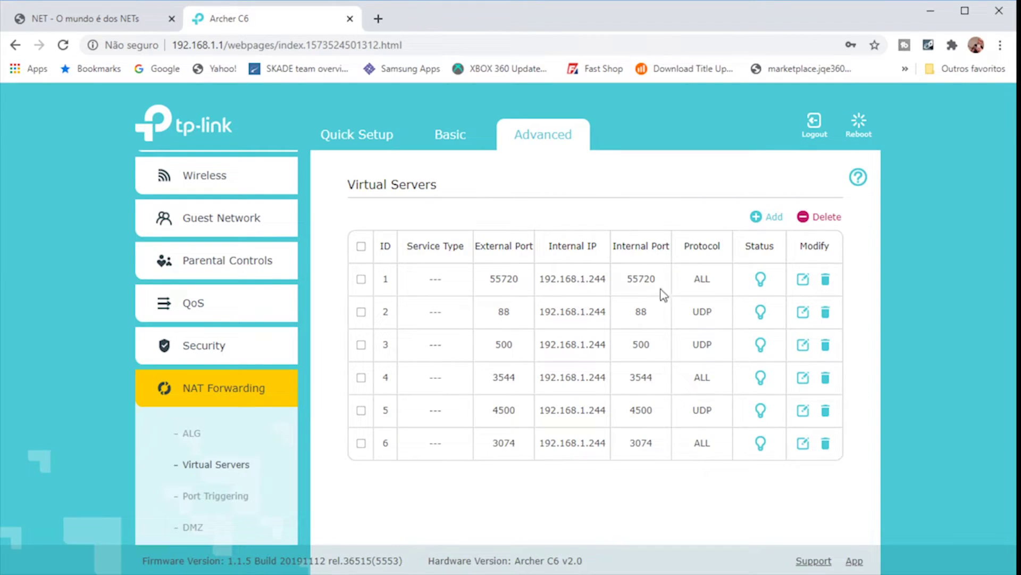